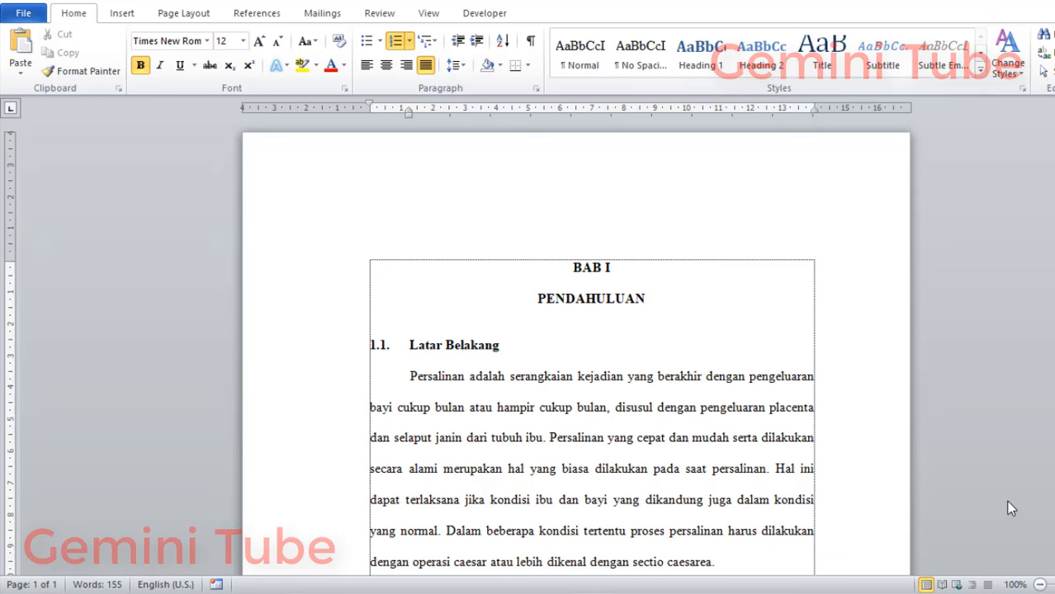
- Add three blank paragraphs after the first body paragraph under "Latar Belakang" and place the cursor in the middle one
scroll(701, 543, down, 3)
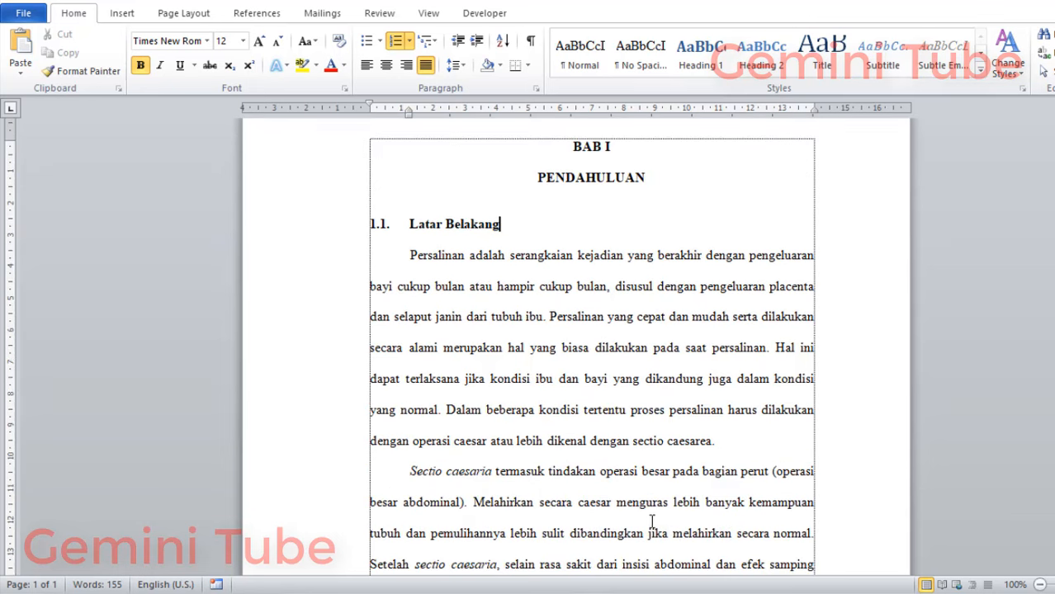
click(734, 440)
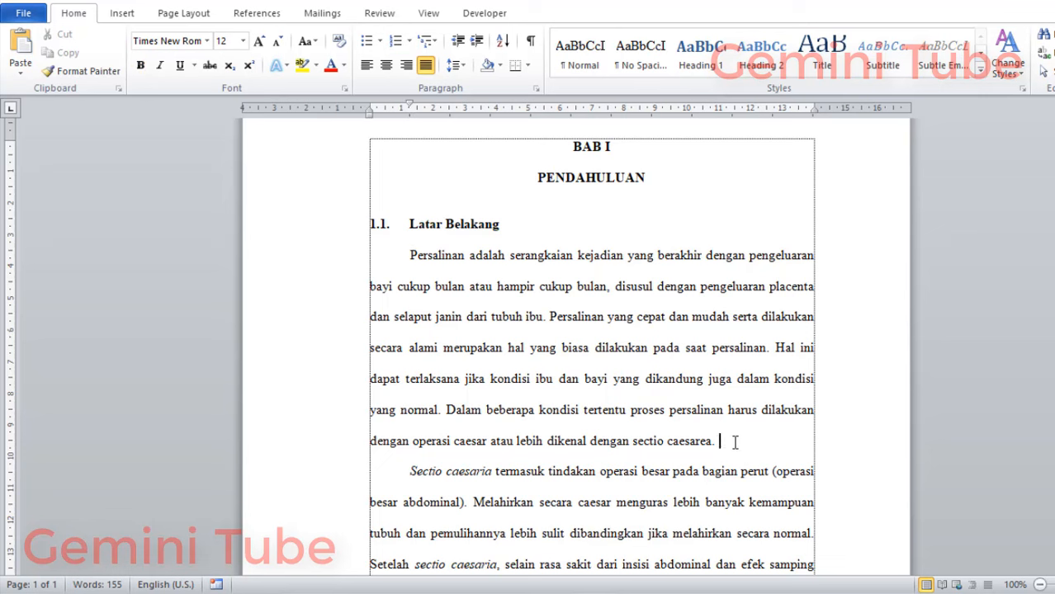
key(Return)
key(Return)
key(Return)
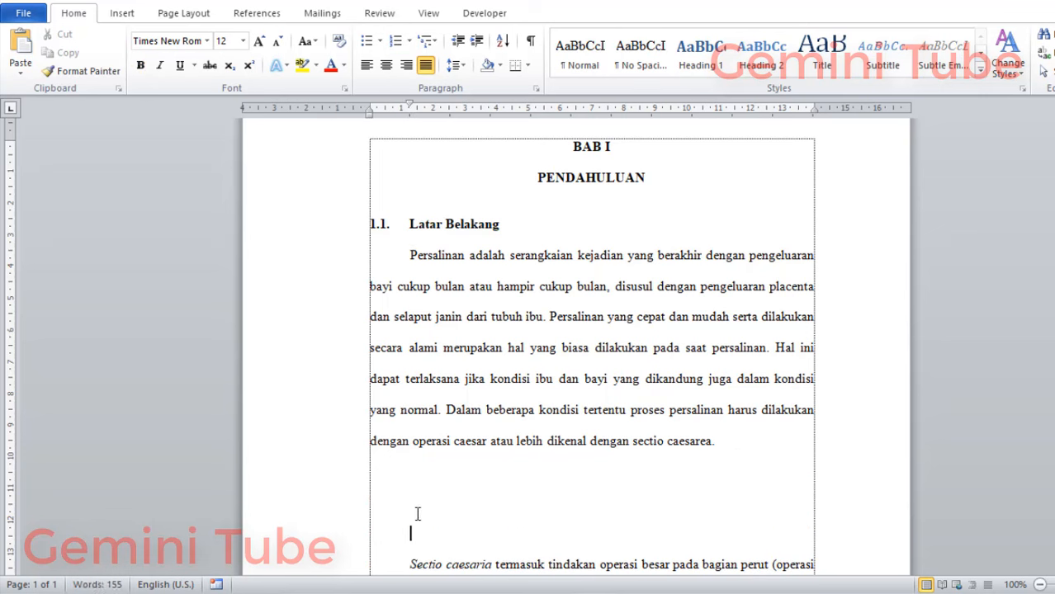
click(370, 503)
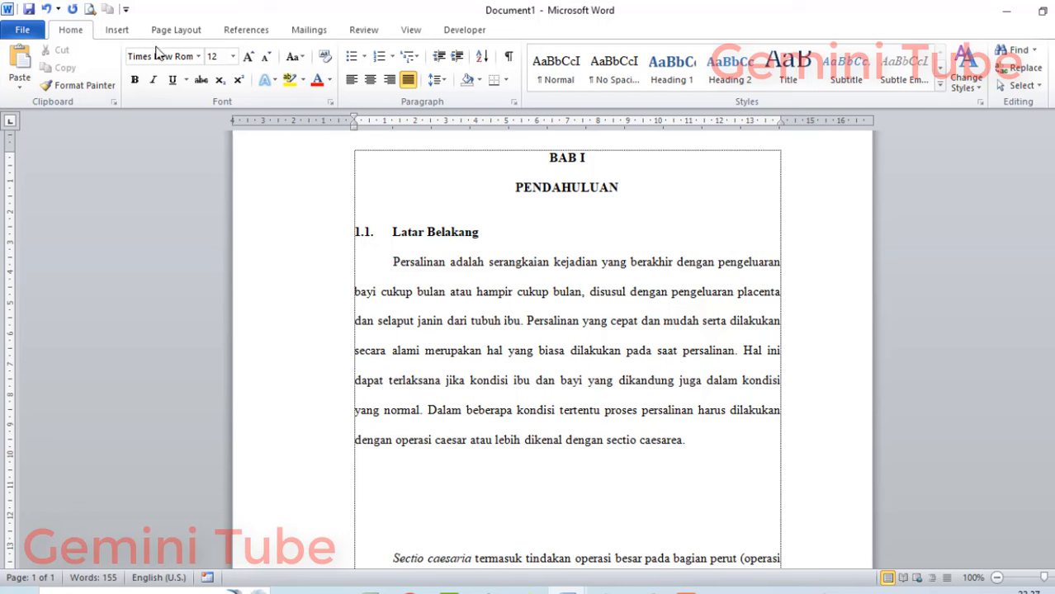
click(176, 31)
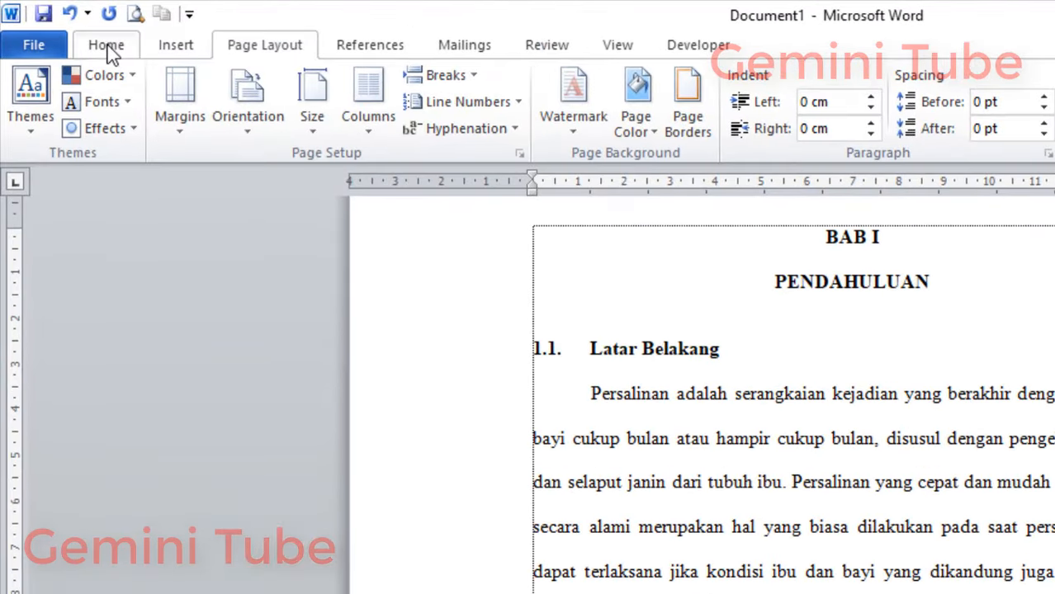
click(107, 48)
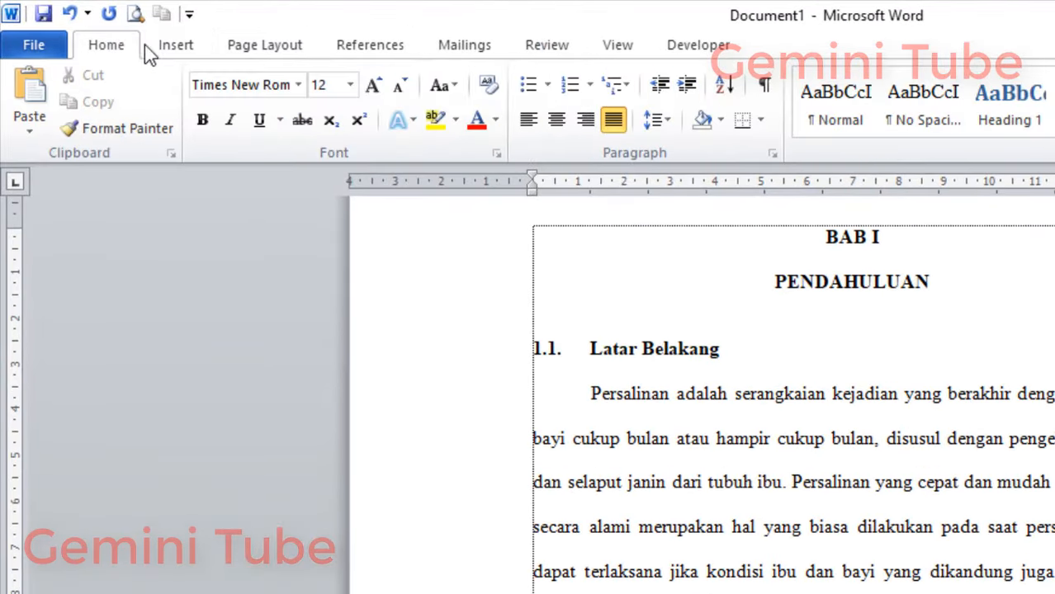
click(256, 48)
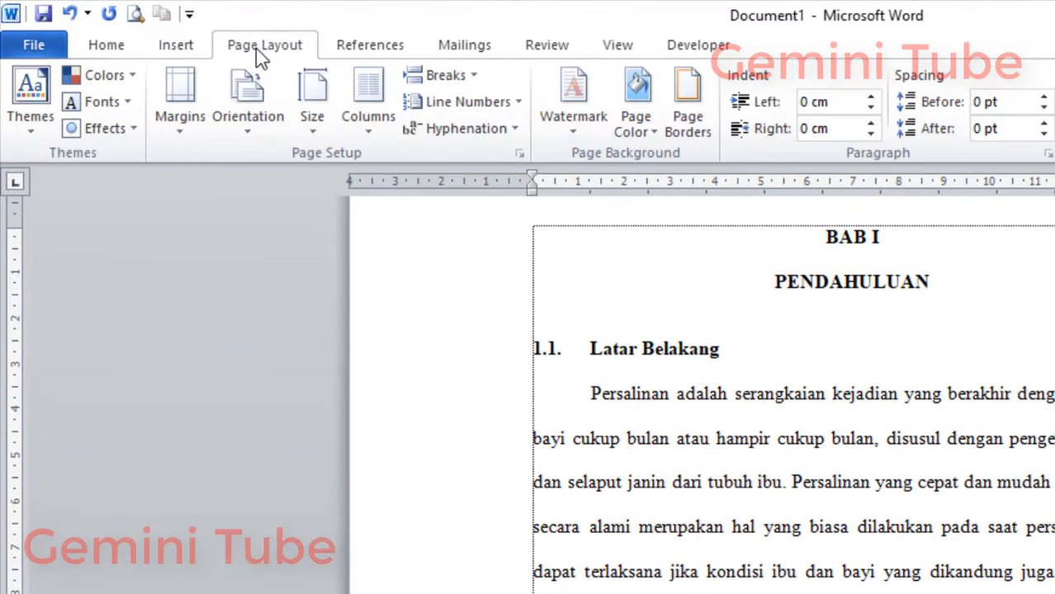
click(119, 53)
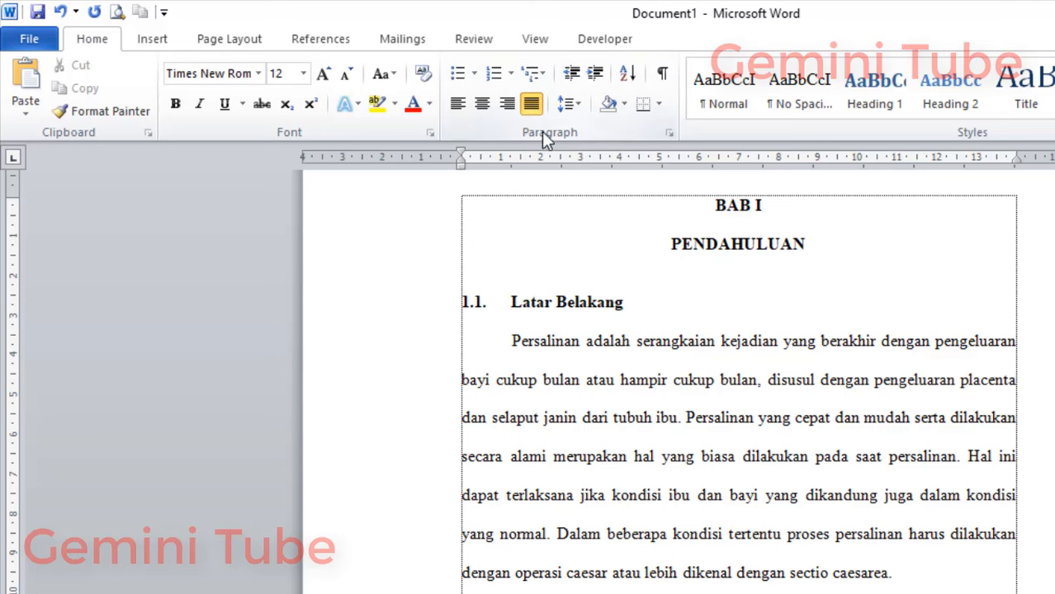
click(669, 134)
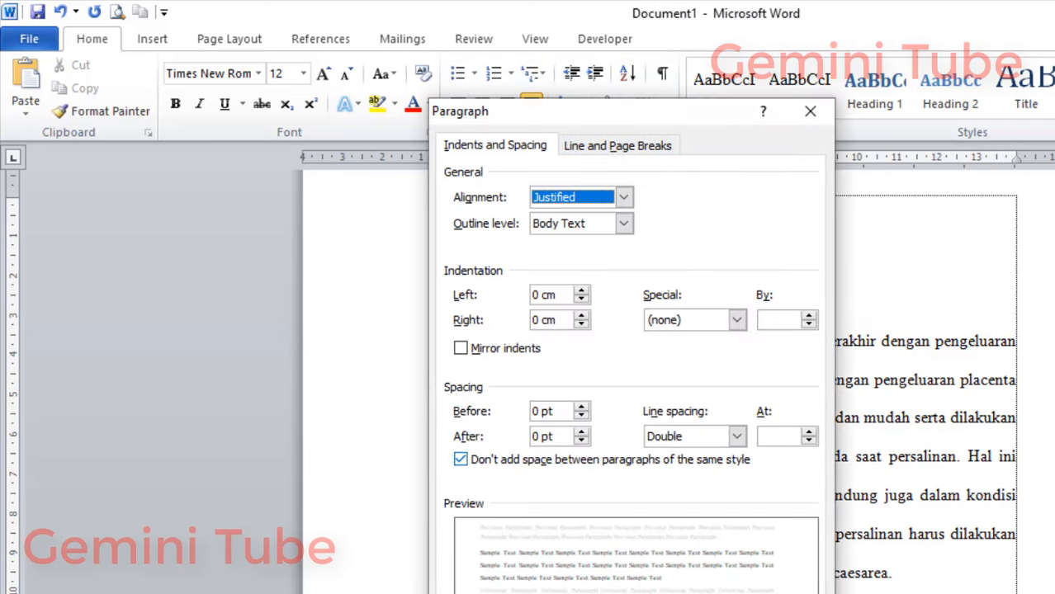
key(Escape)
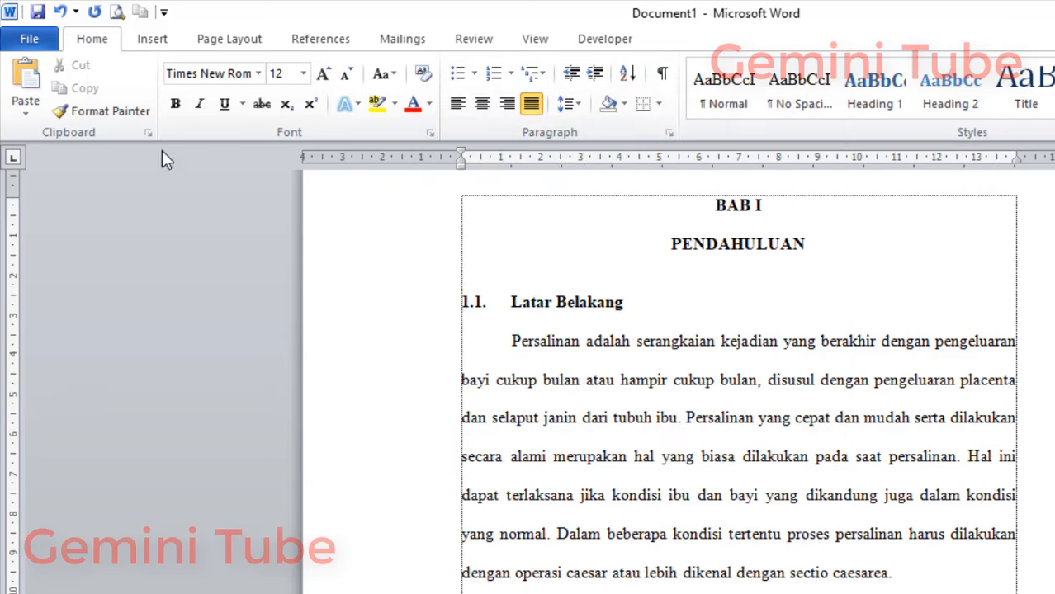
- In the paragraph settings for the blank paragraph, choose First line as the special indentation
click(230, 41)
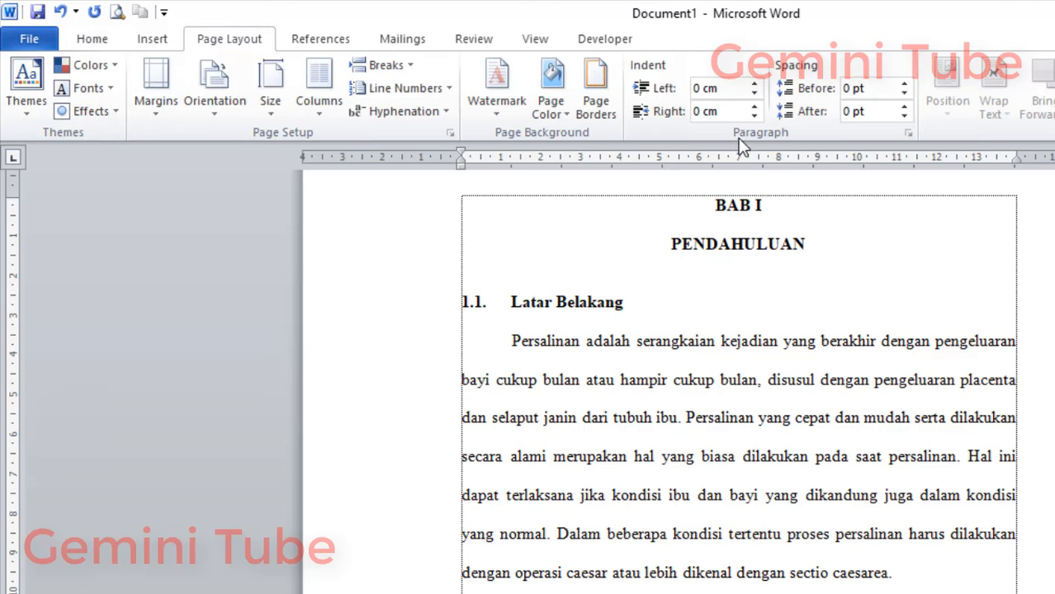
click(908, 135)
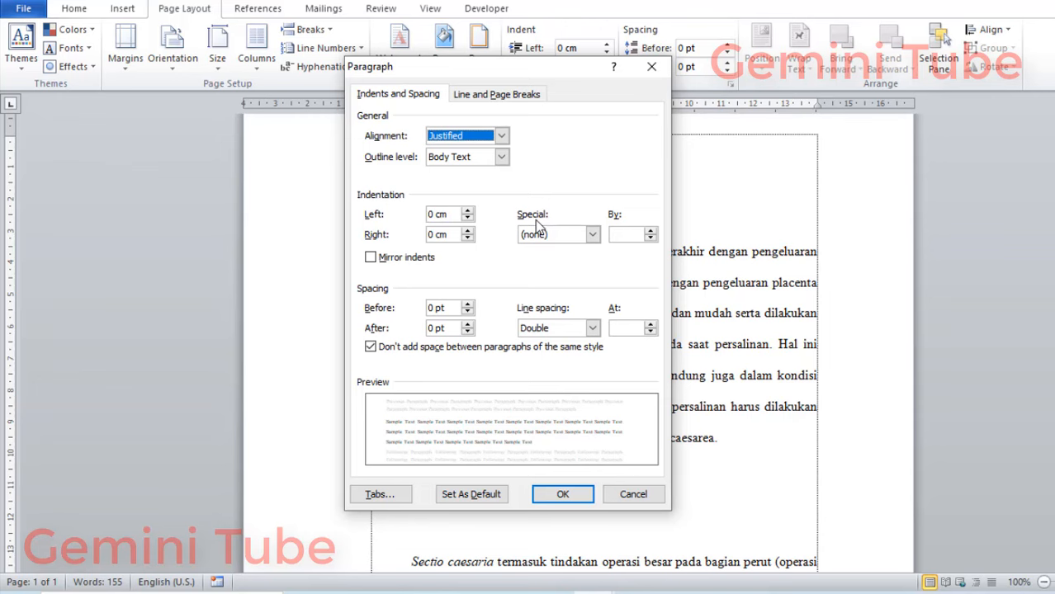
click(591, 235)
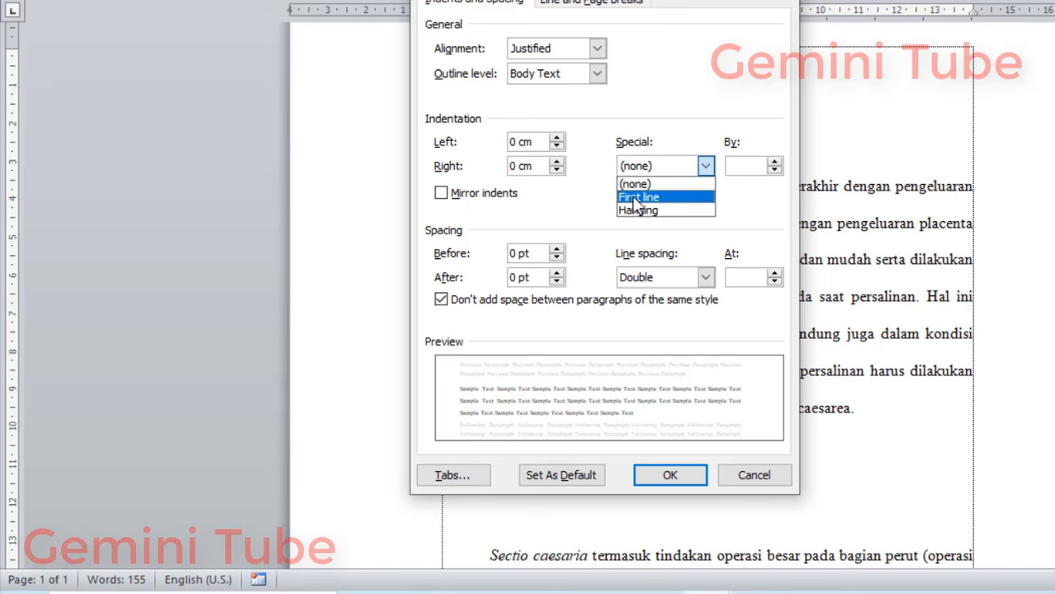
click(635, 200)
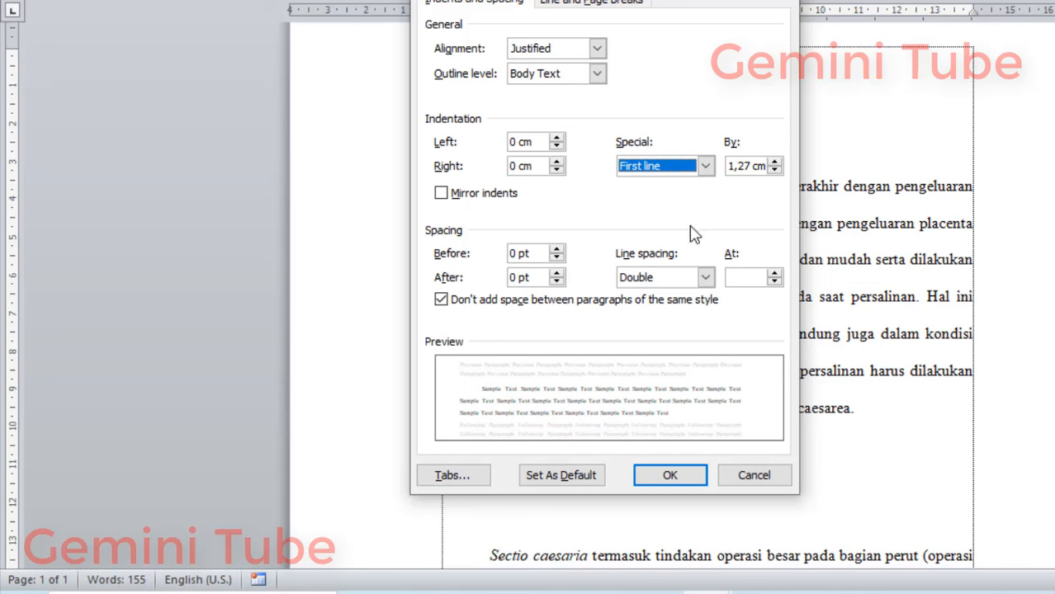
- Set the blank paragraph's first-line indent to 1,5 cm and apply the paragraph settings
click(749, 167)
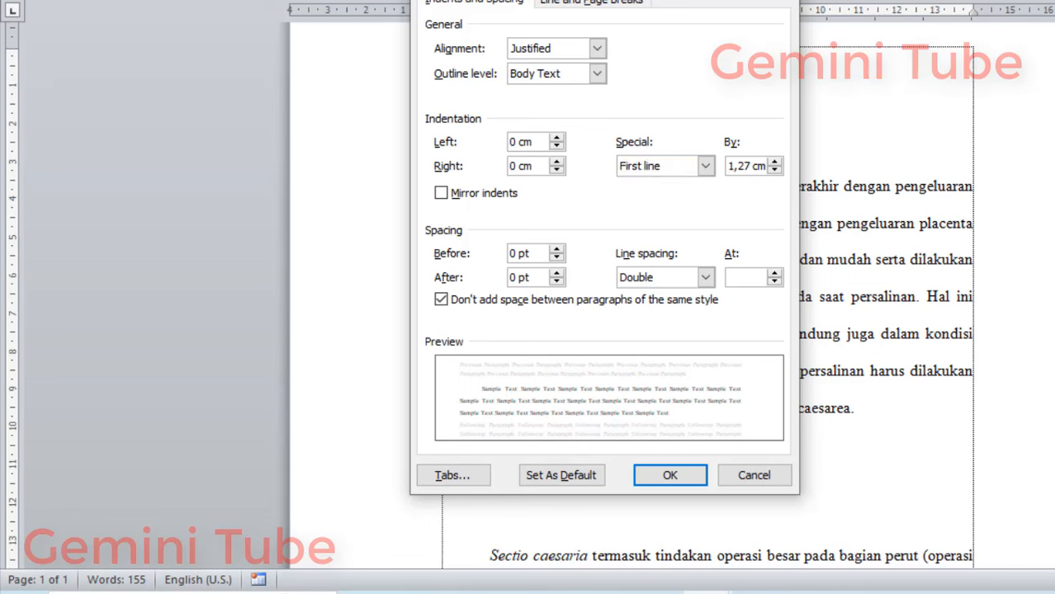
key(BackSpace)
key(BackSpace)
text(5)
drag(730, 167, 798, 168)
text(0.,5")
drag(752, 166, 652, 159)
click(753, 166)
drag(749, 166, 696, 165)
click(730, 166)
key(BackSpace)
text(1)
click(761, 161)
drag(739, 168, 734, 170)
click(740, 168)
click(684, 485)
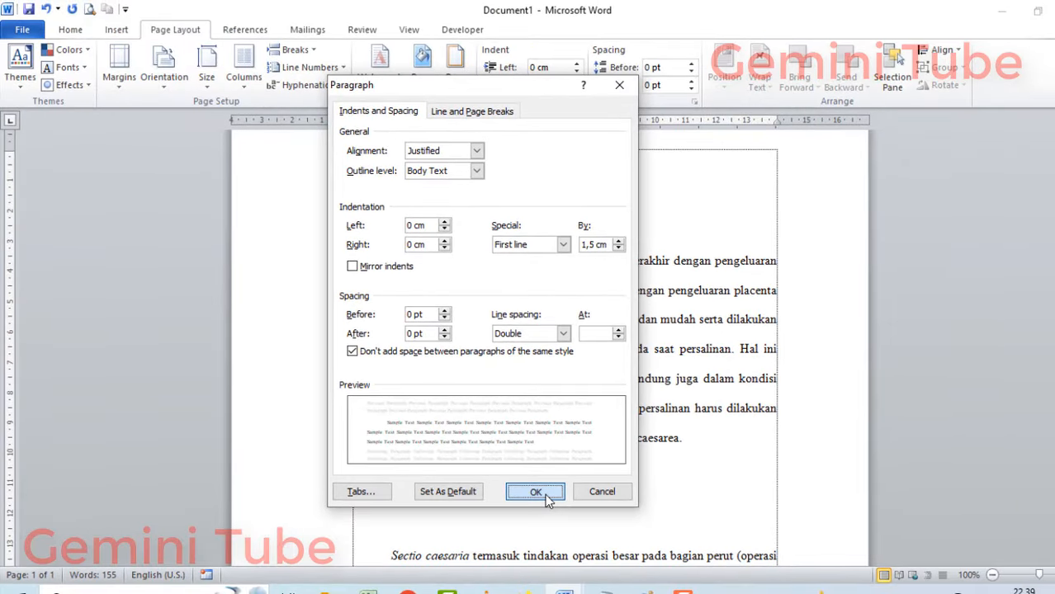
click(545, 494)
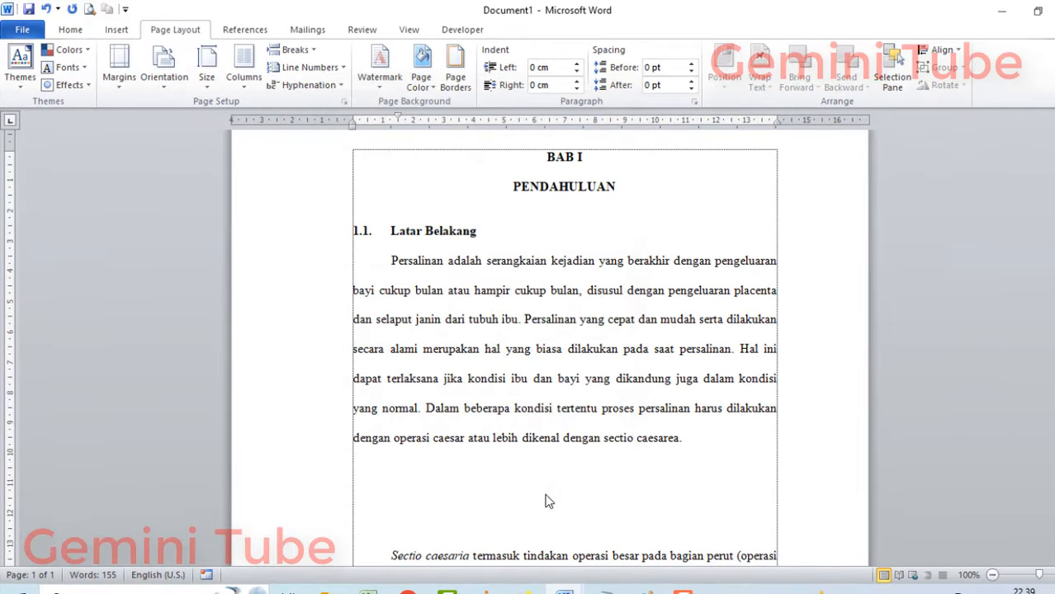
- Enter the filler text "Vnkfdgjkfdhgk hjhdjshfjhjfhsdjhhfjdh jiudiudisifdis hifsdfuidfudsfs hdsfisufidsufisdu" in the indented blank paragraph, long enough to wrap onto a second line
scroll(371, 496, down, 2)
scroll(371, 496, down, 1)
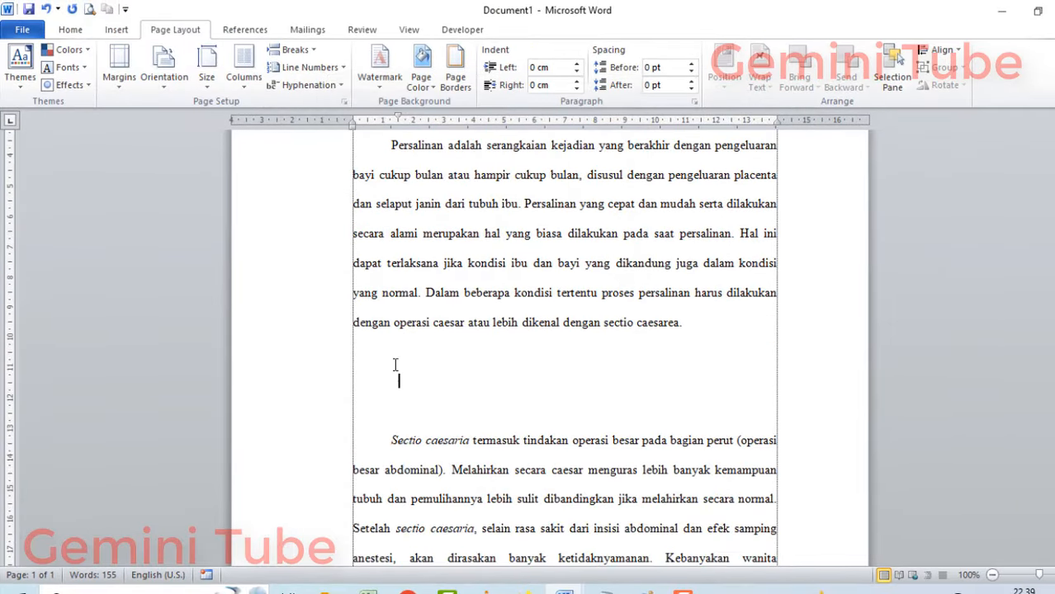
click(402, 380)
text(vnkfdgjkfdhgk hjhdjshfjhjfhsdjh)
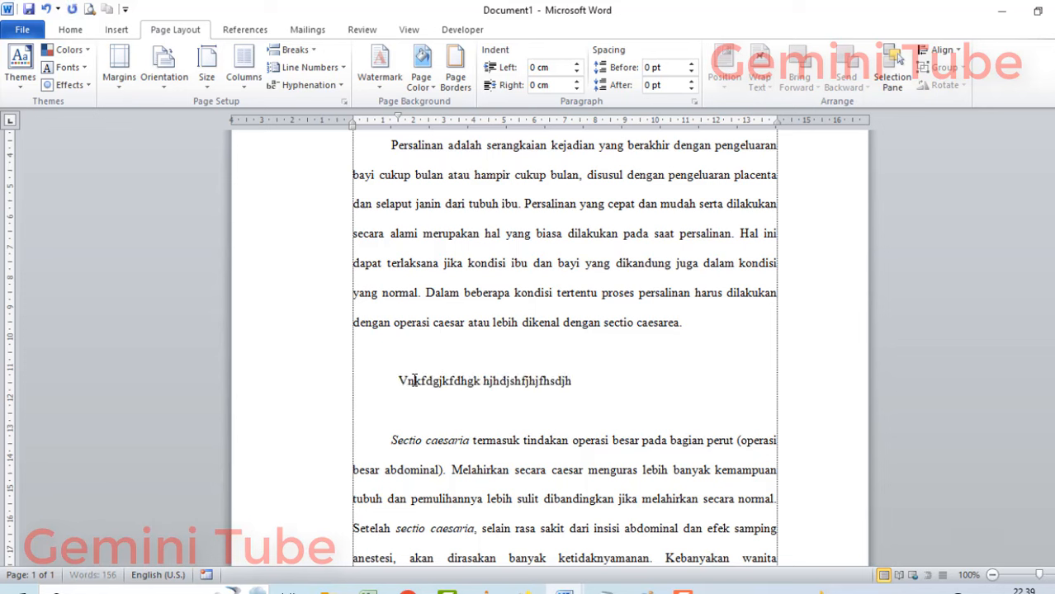
text(hfjdh jiudiudisifdis h)
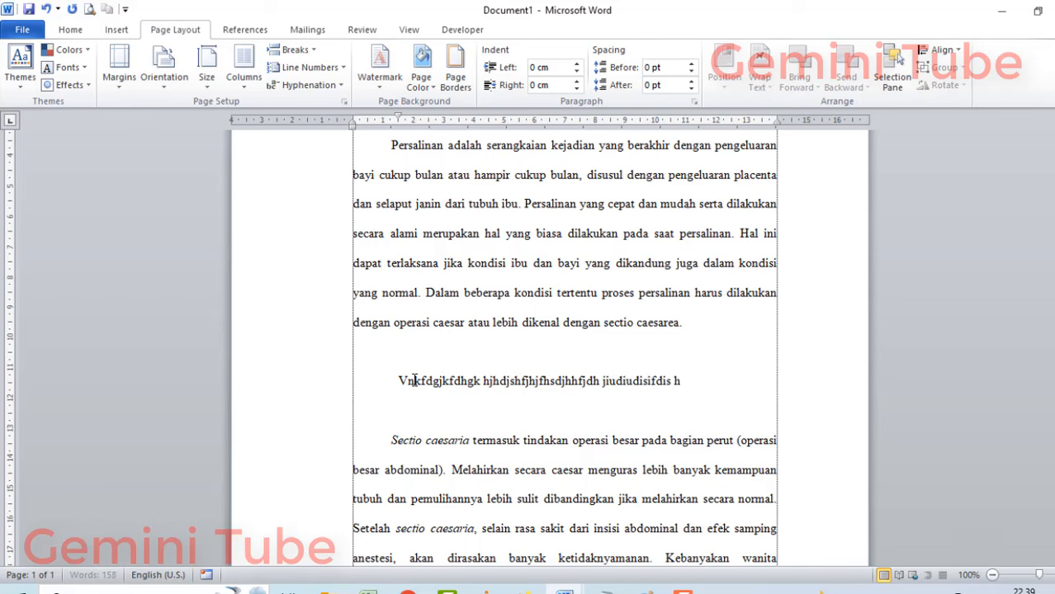
text(ifsdfuidfudsfs hdsfisufidsufisdu)
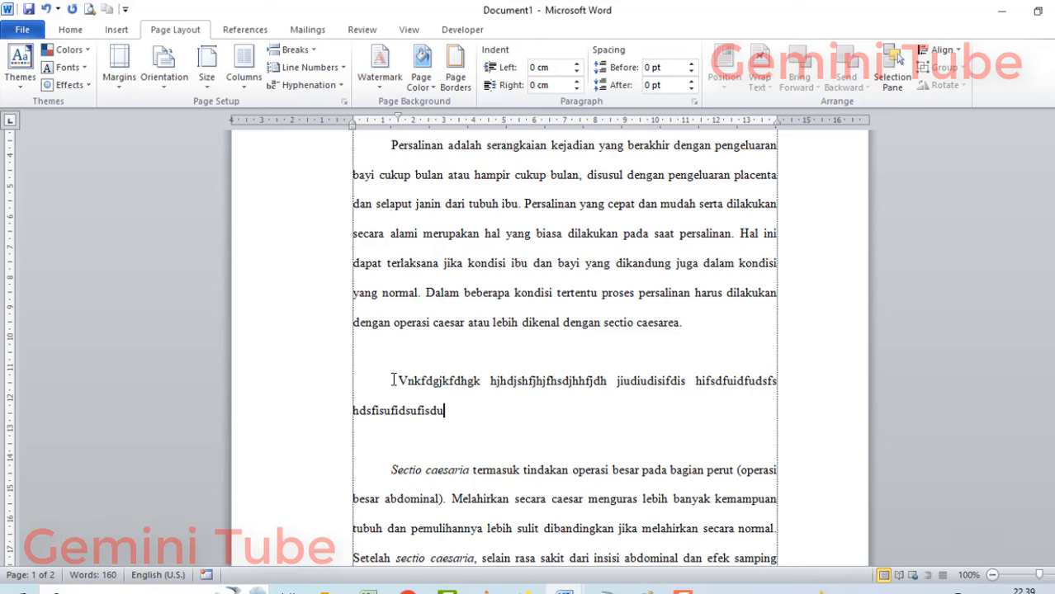
- Check where the filler paragraph's first line starts against its first-line indent marker on the ruler
click(394, 379)
click(318, 391)
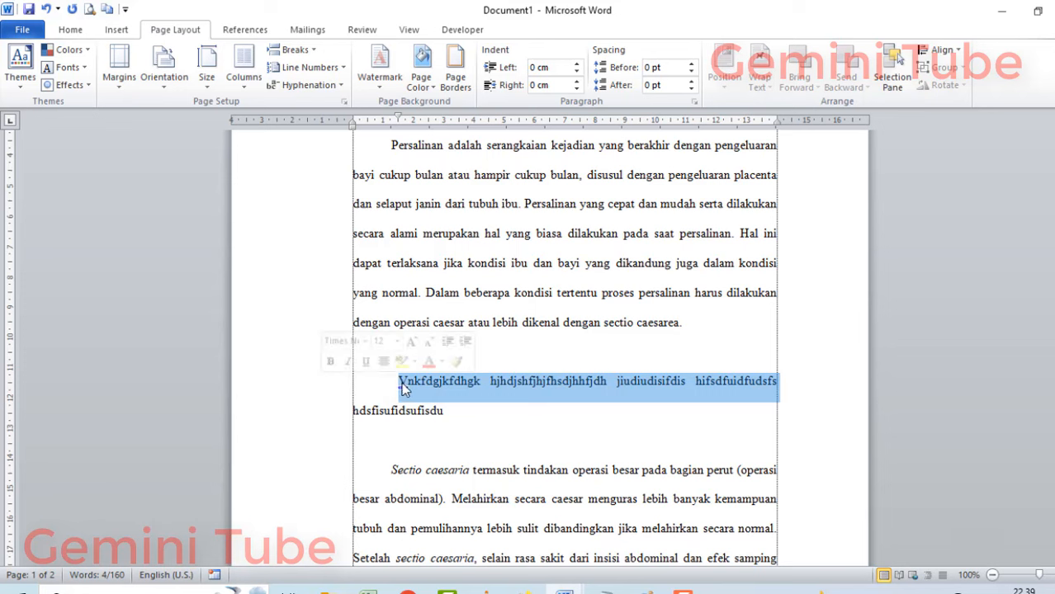
click(403, 388)
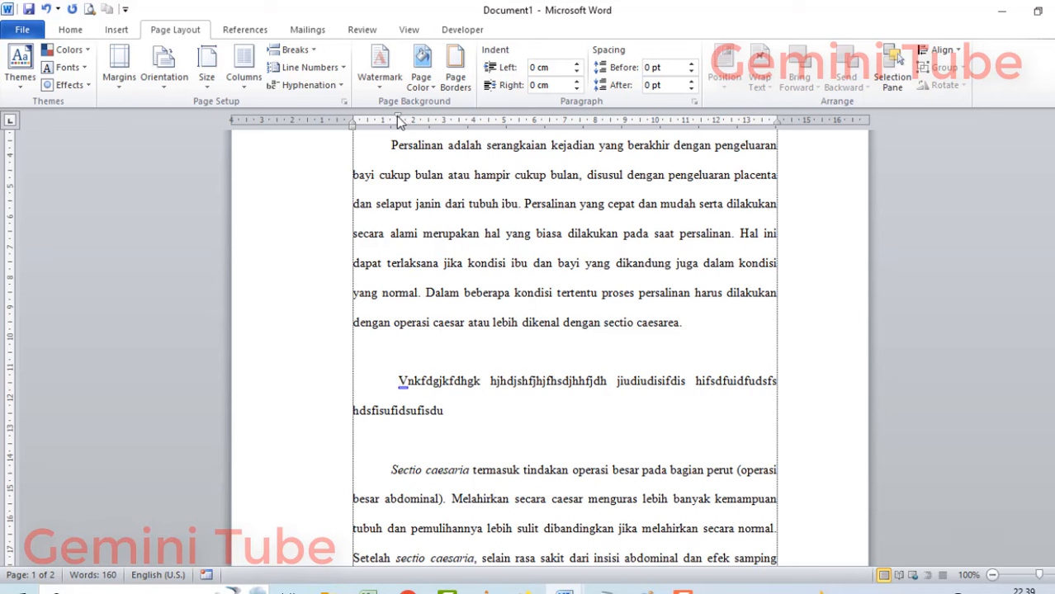
drag(398, 120, 398, 121)
click(509, 407)
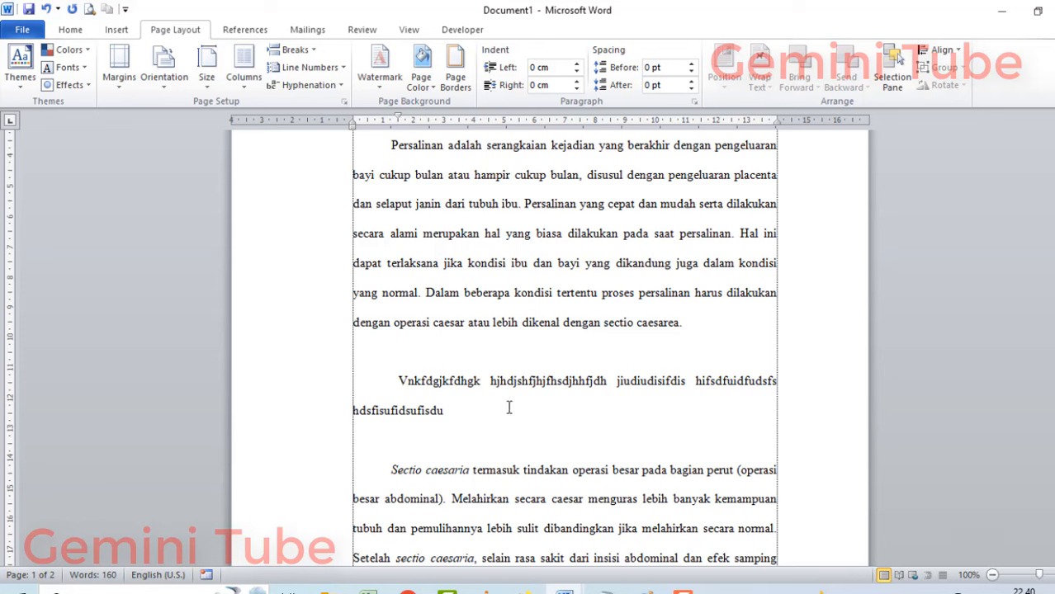